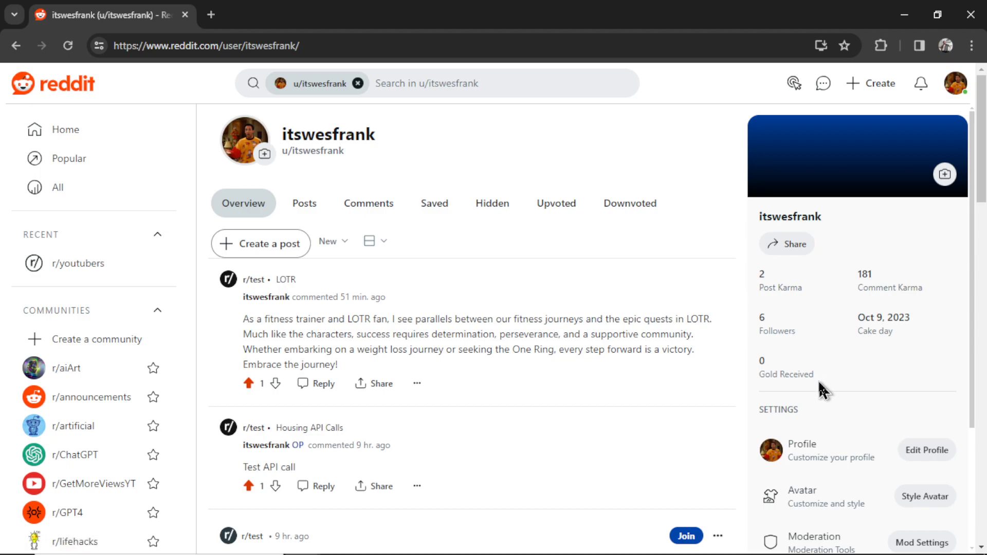
- Bring up the list of pending Reddit Chat requests
{"action": "scroll", "coordinate": [983, 216], "scroll_direction": "down", "scroll_amount": 3}
{"action": "scroll", "coordinate": [983, 219], "scroll_direction": "down", "scroll_amount": 5}
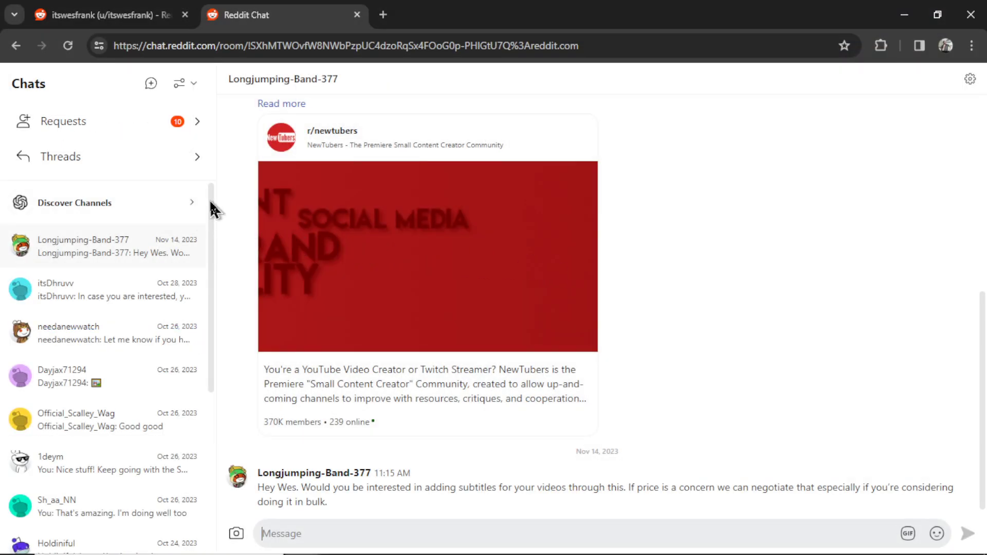
{"action": "left_click_drag", "start_coordinate": [211, 202], "coordinate": [214, 405]}
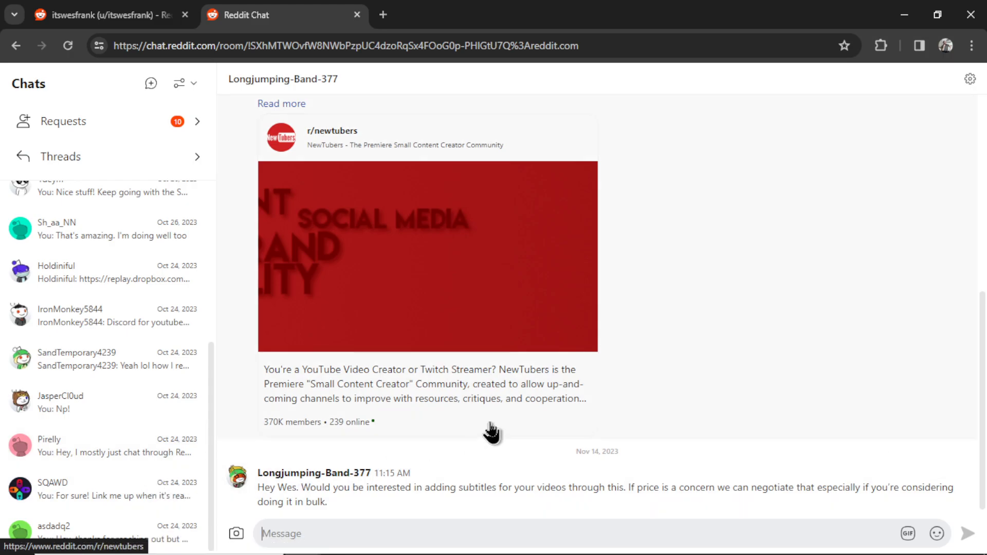
{"action": "left_click", "coordinate": [191, 134]}
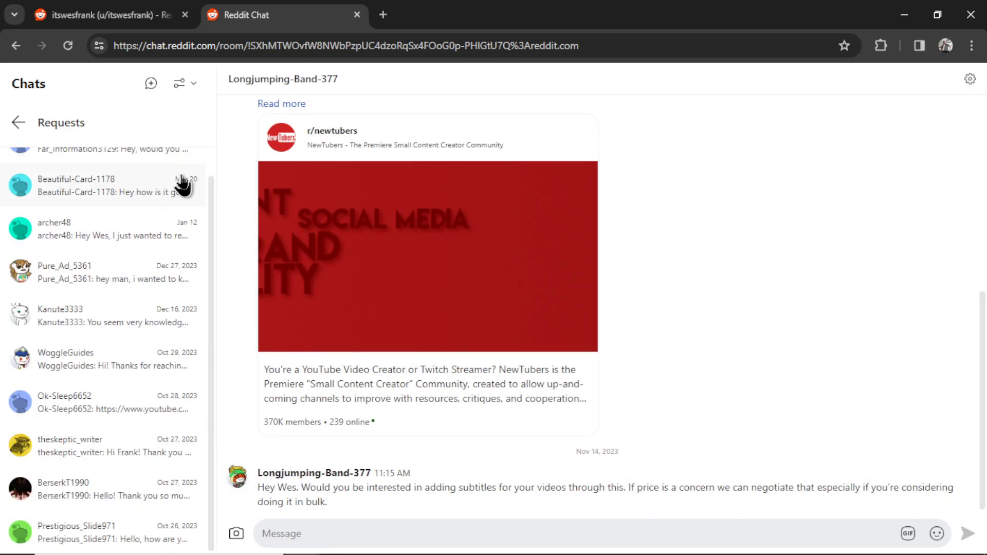
{"action": "scroll", "coordinate": [158, 340], "scroll_direction": "up", "scroll_amount": 1}
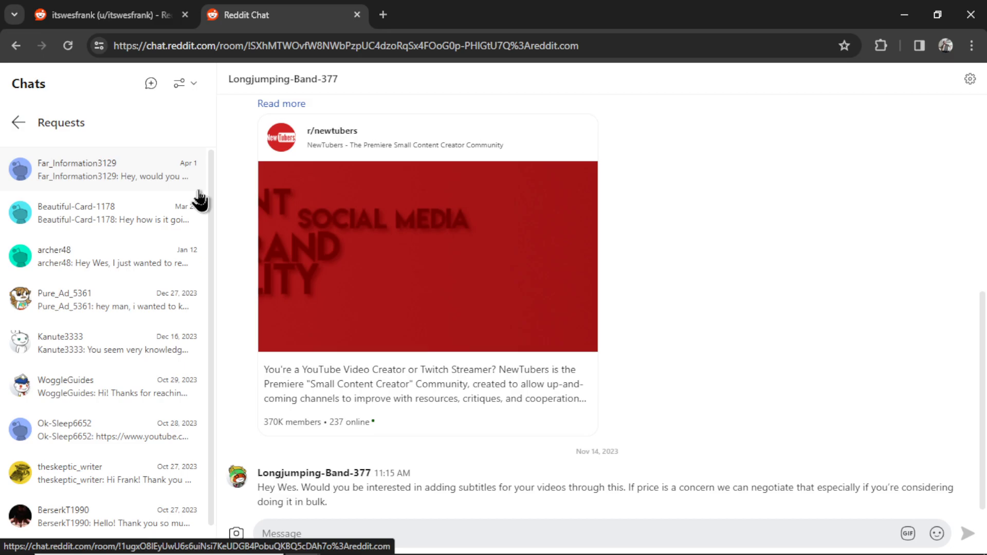
- Read through five chat requests in turn, then close the chat tab
{"action": "left_click", "coordinate": [199, 191]}
{"action": "left_click", "coordinate": [143, 223]}
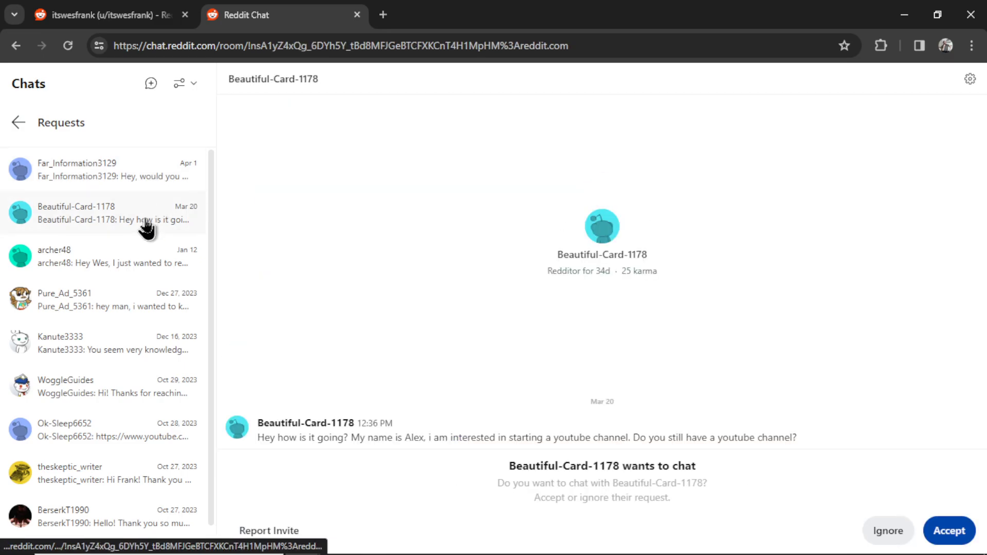
{"action": "left_click", "coordinate": [145, 270]}
{"action": "left_click", "coordinate": [138, 309]}
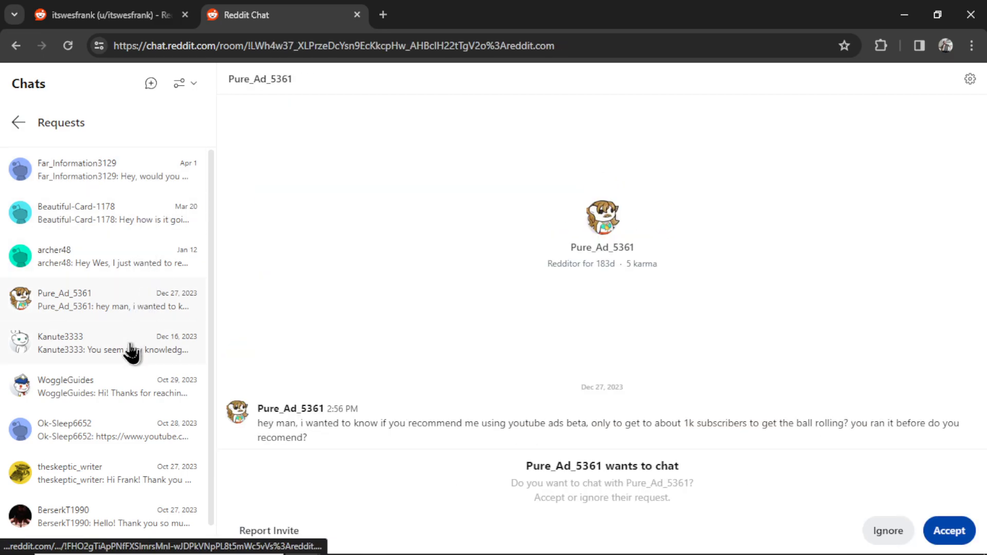
{"action": "left_click", "coordinate": [132, 350]}
{"action": "key", "text": "ctrl+w"}
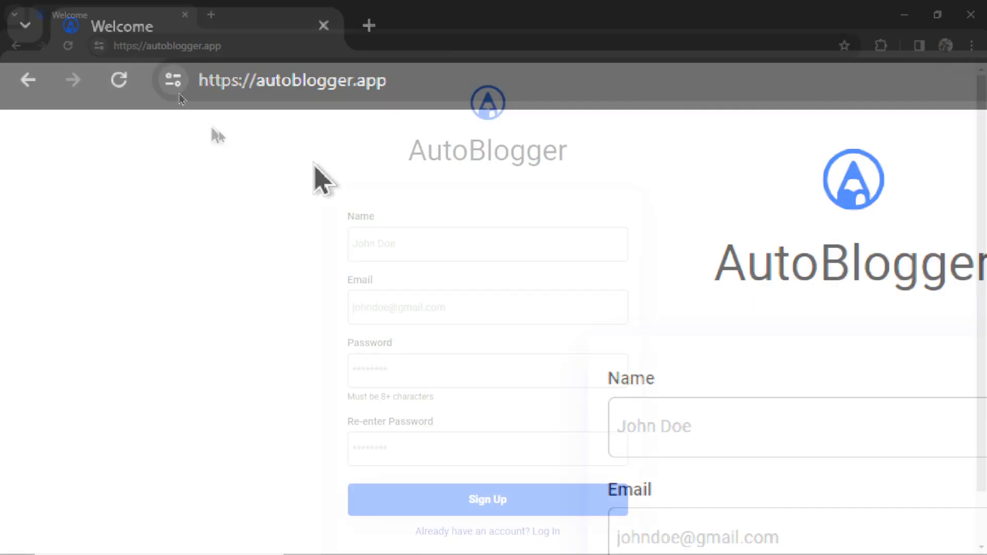
- Complete the AutoBlogger sign-up with name, e-mail, password and password confirmation
{"action": "left_click", "coordinate": [770, 417]}
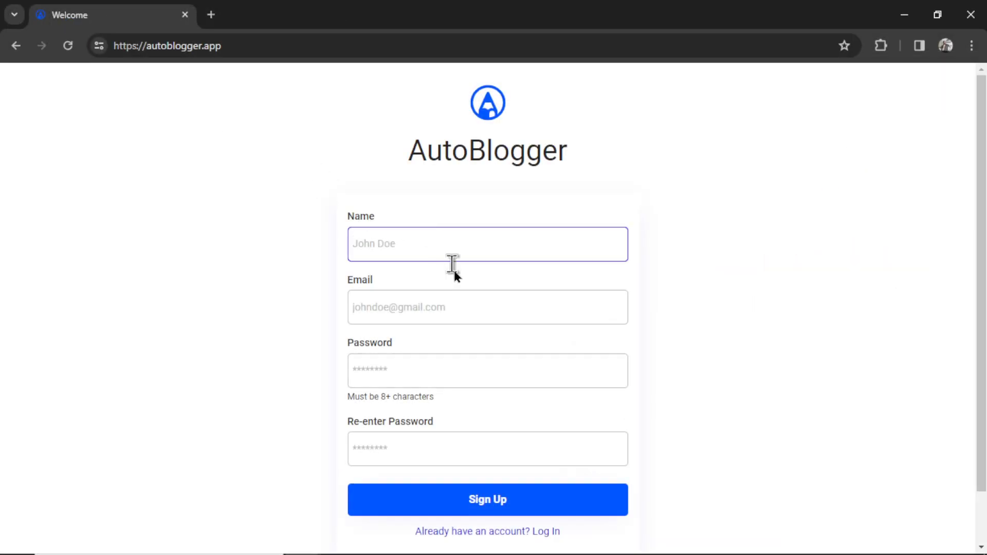
{"action": "left_click", "coordinate": [468, 308]}
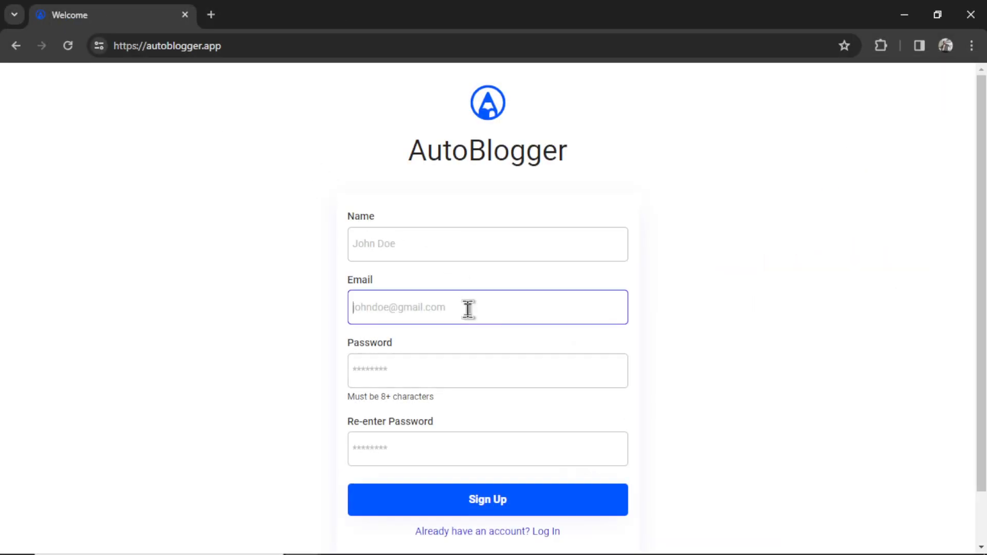
{"action": "left_click", "coordinate": [463, 372]}
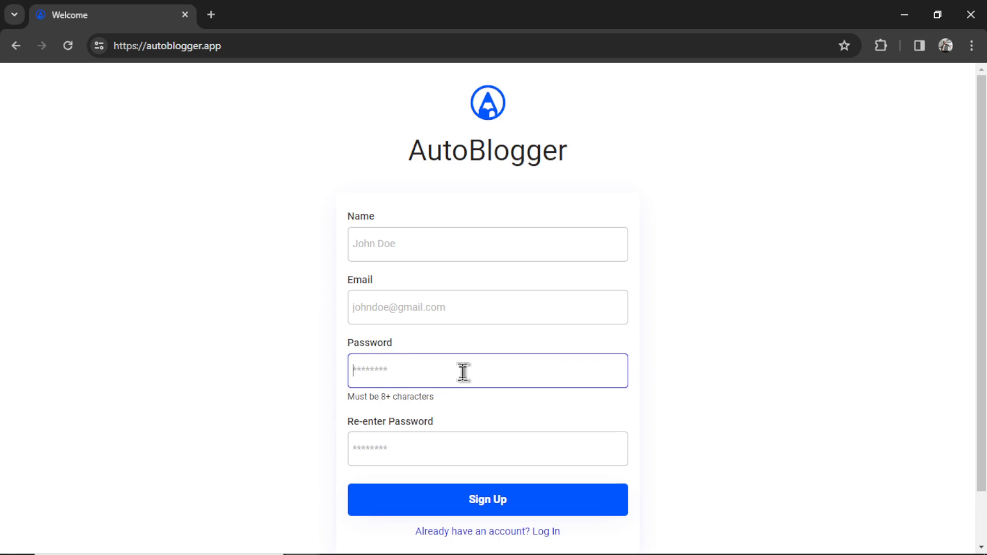
{"action": "left_click", "coordinate": [484, 446]}
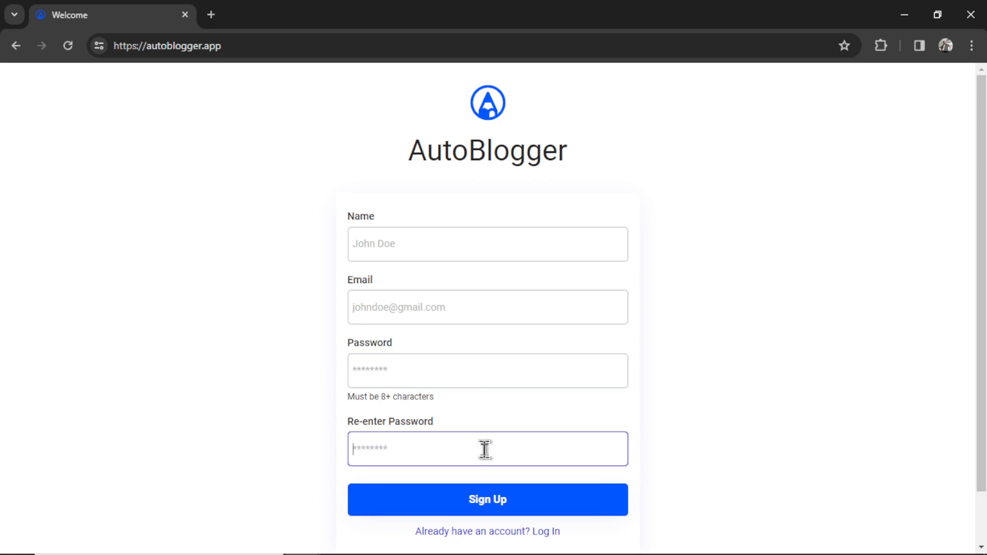
{"action": "left_click", "coordinate": [503, 498]}
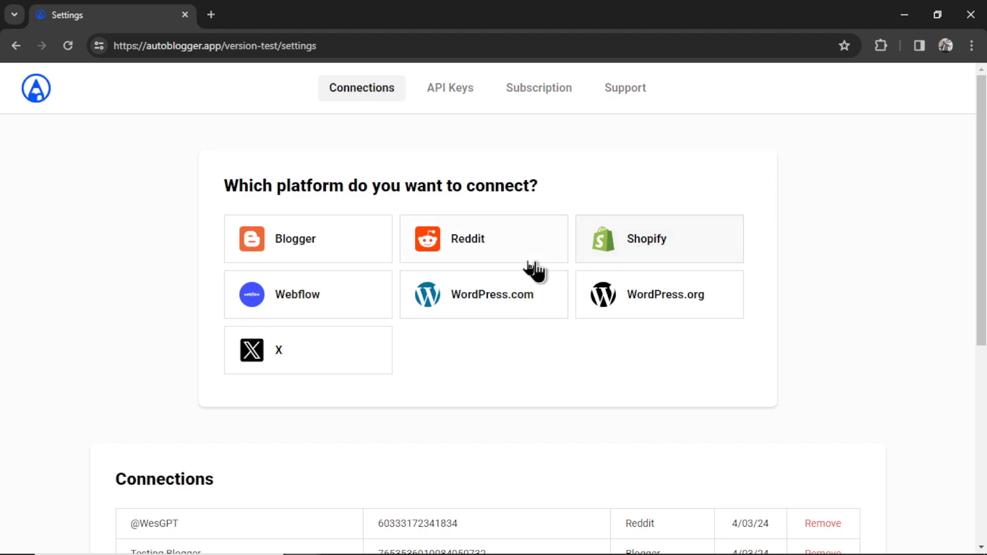
- Add a Reddit connection named after the Reddit username and start linking the account
{"action": "left_click", "coordinate": [492, 261]}
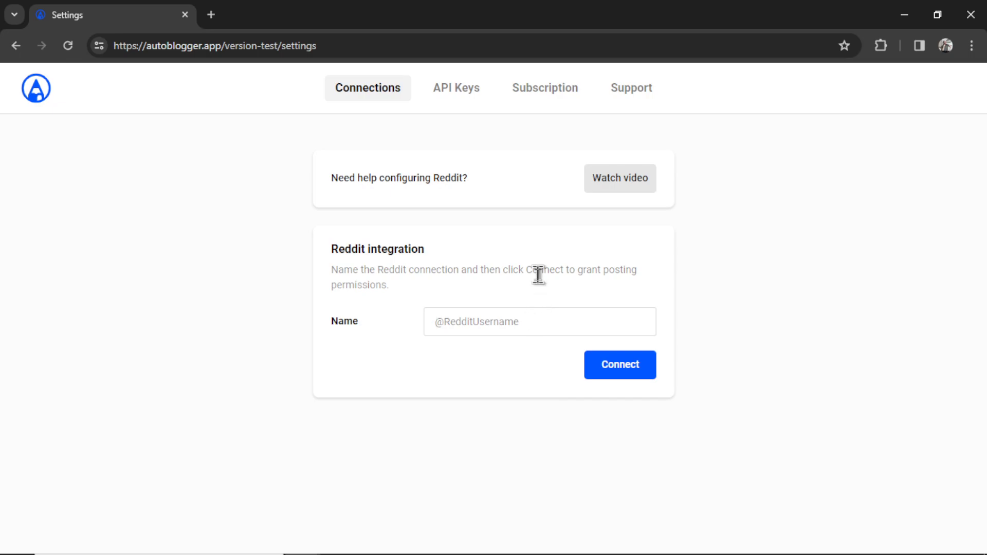
{"action": "type", "text": "itswesfrank"}
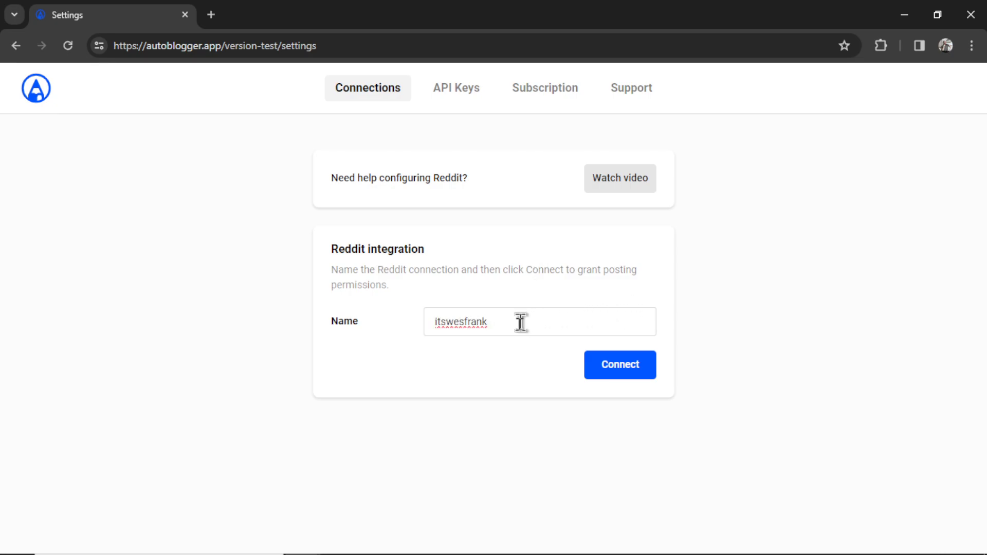
{"action": "left_click", "coordinate": [623, 374]}
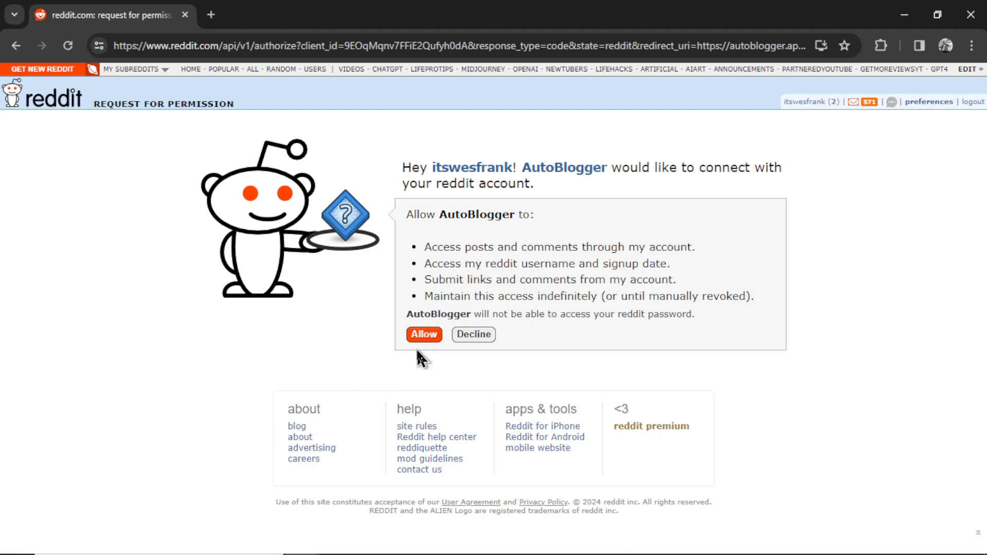
- Allow AutoBlogger access on Reddit and confirm the new 4/03/24 connection in the table
{"action": "left_click", "coordinate": [423, 334]}
{"action": "scroll", "coordinate": [458, 319], "scroll_direction": "down", "scroll_amount": 5}
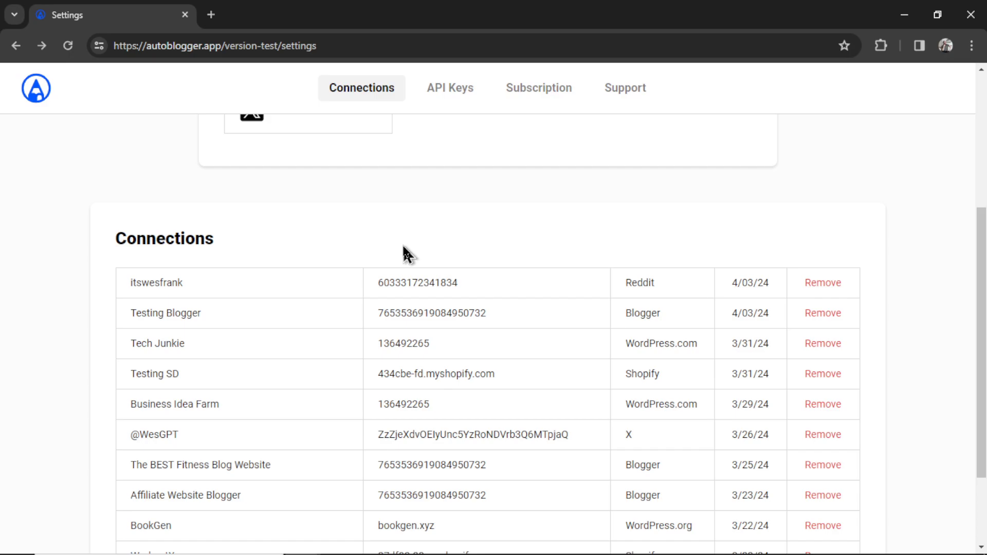
{"action": "scroll", "coordinate": [403, 254], "scroll_direction": "up", "scroll_amount": 5}
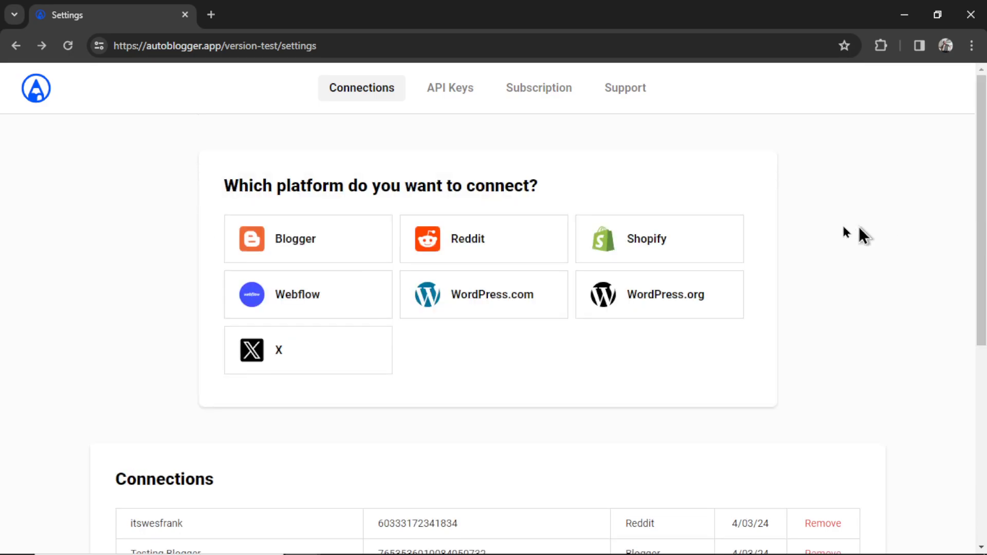
- Review AutoBlogger's API Keys cards and follow the platform.openai.com/api-keys link
{"action": "left_click", "coordinate": [449, 92]}
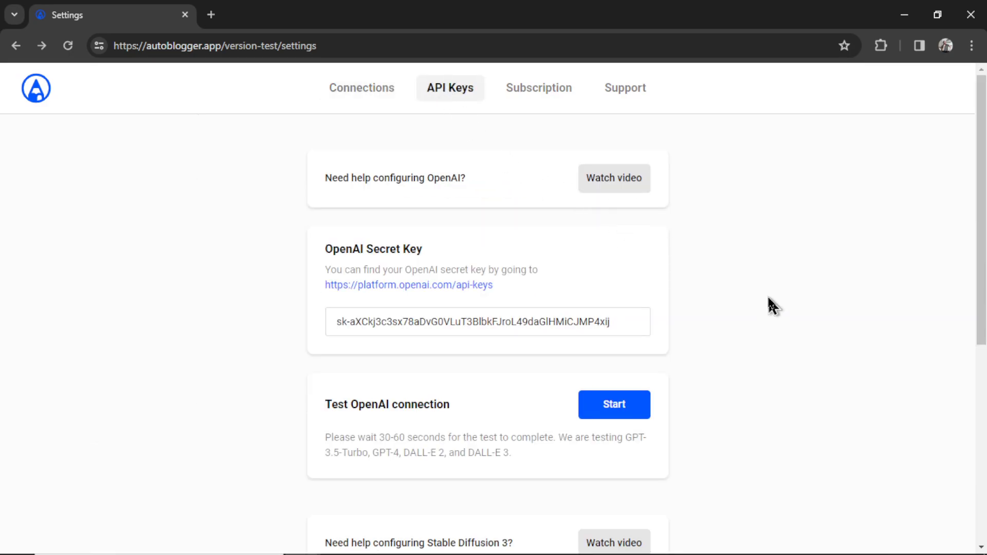
{"action": "scroll", "coordinate": [692, 253], "scroll_direction": "down", "scroll_amount": 7}
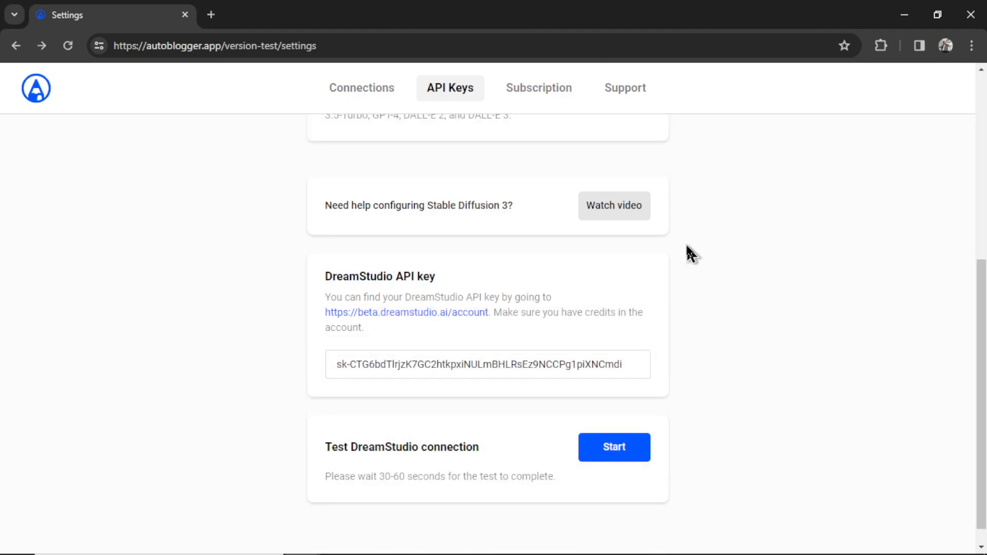
{"action": "scroll", "coordinate": [672, 265], "scroll_direction": "up", "scroll_amount": 7}
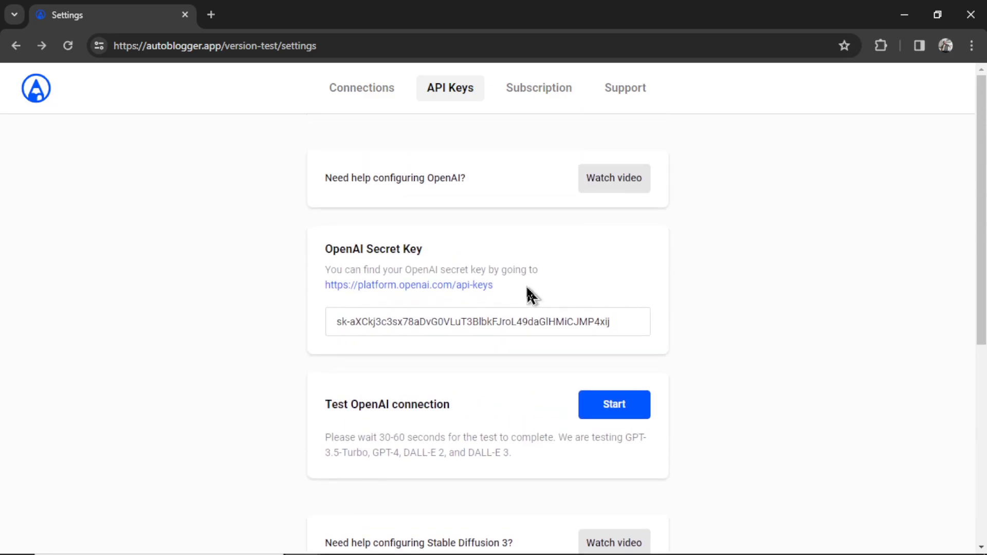
{"action": "left_click", "coordinate": [457, 288]}
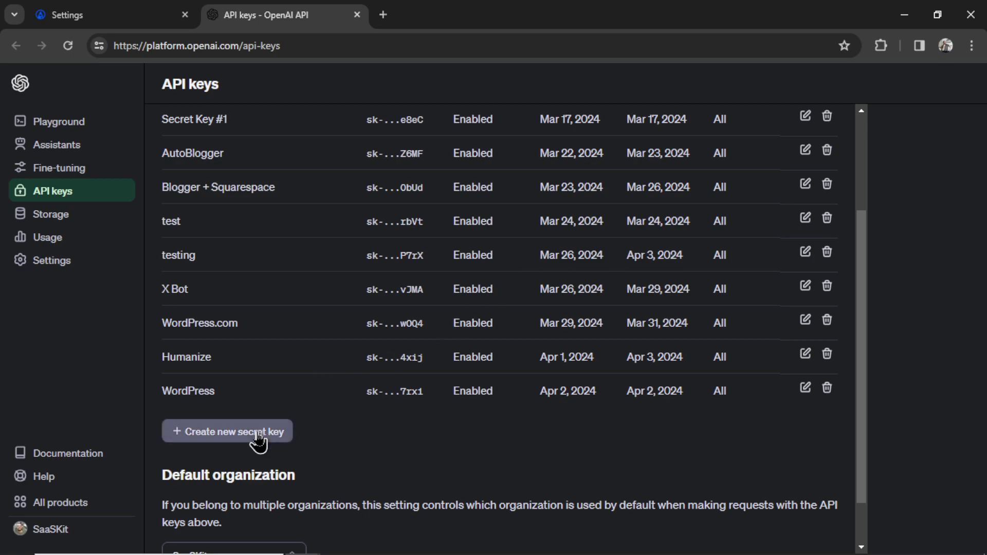
- Create an OpenAI secret key named 'Reddit Bot' and paste it into AutoBlogger's OpenAI field
{"action": "left_click", "coordinate": [258, 434]}
{"action": "key", "text": "ctrl+v"}
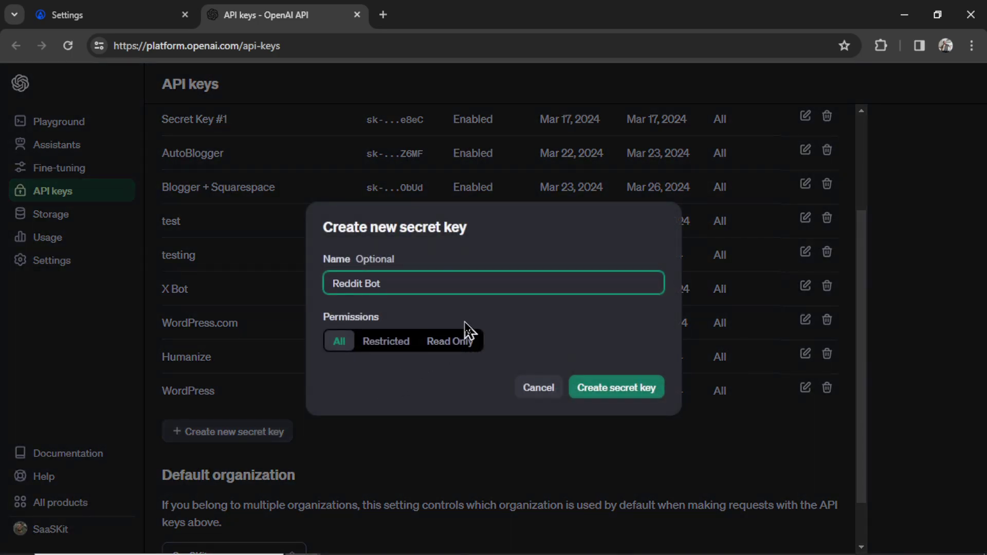
{"action": "left_click", "coordinate": [621, 391]}
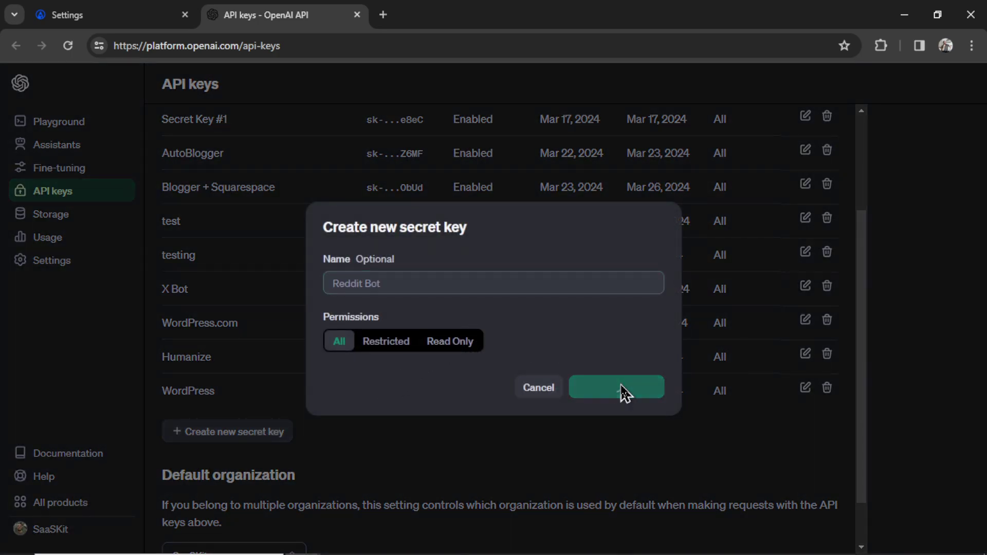
{"action": "left_click", "coordinate": [637, 308]}
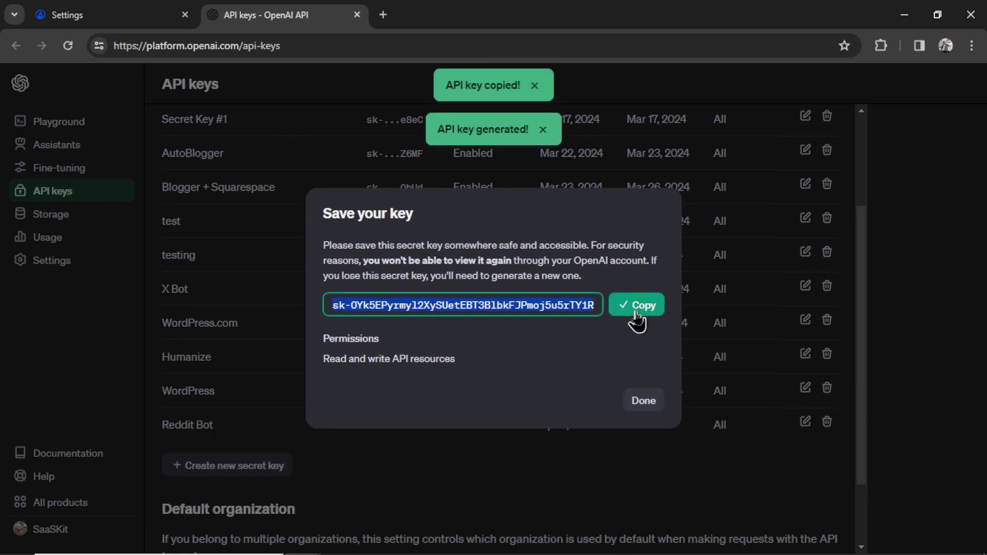
{"action": "key", "text": "ctrl+shift+Tab"}
{"action": "triple_click", "coordinate": [622, 316]}
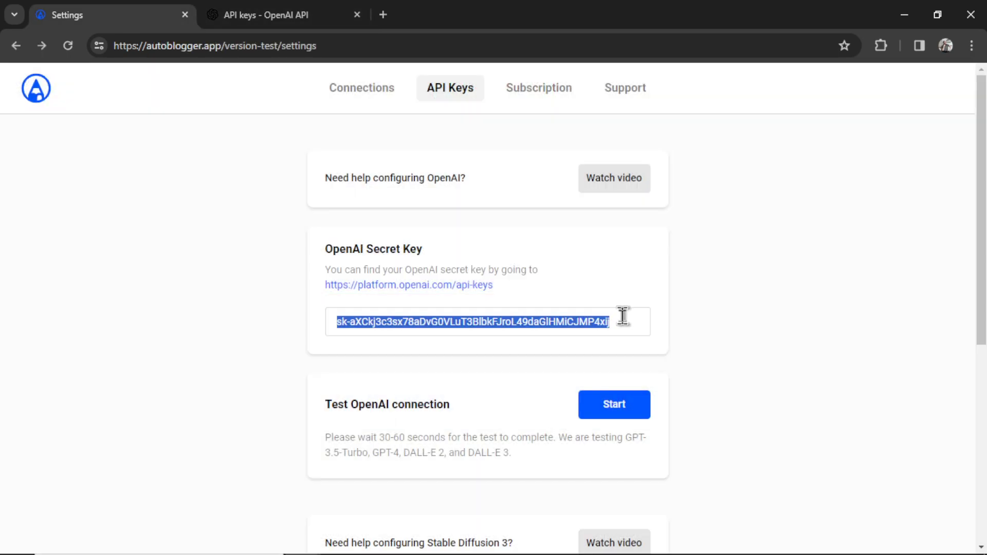
{"action": "key", "text": "ctrl+v"}
- Check the OpenAI billing page, which shows an $8.60 credit balance
{"action": "key", "text": "ctrl+Tab"}
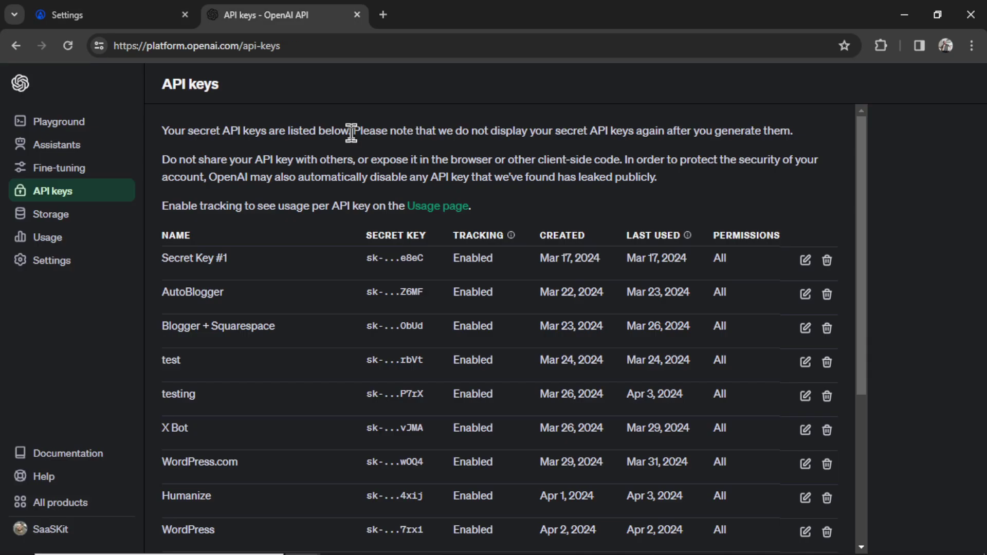
{"action": "left_click", "coordinate": [80, 271]}
{"action": "left_click", "coordinate": [66, 354]}
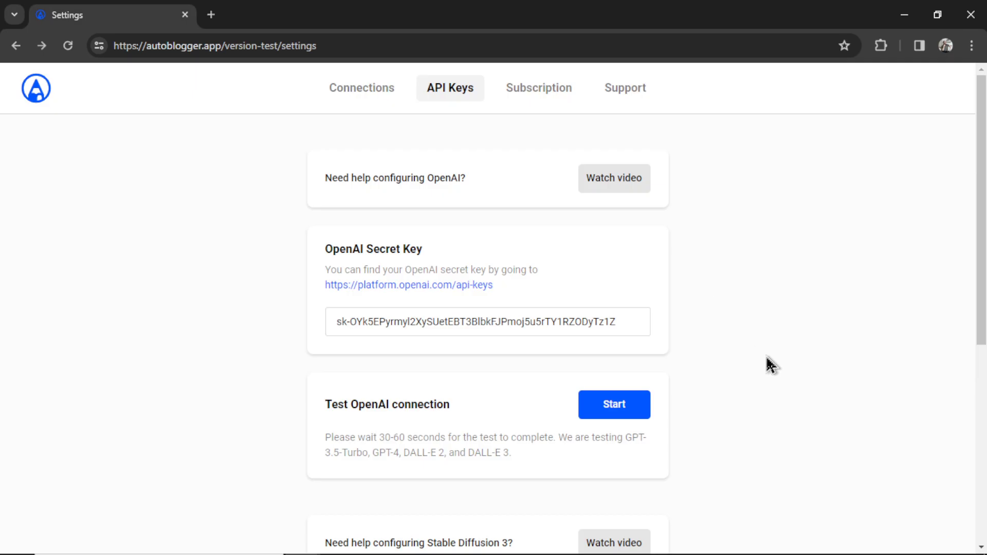
- Pass the OpenAI connection test and bring up the Subscription settings
{"action": "left_click", "coordinate": [617, 417]}
{"action": "left_click", "coordinate": [546, 90]}
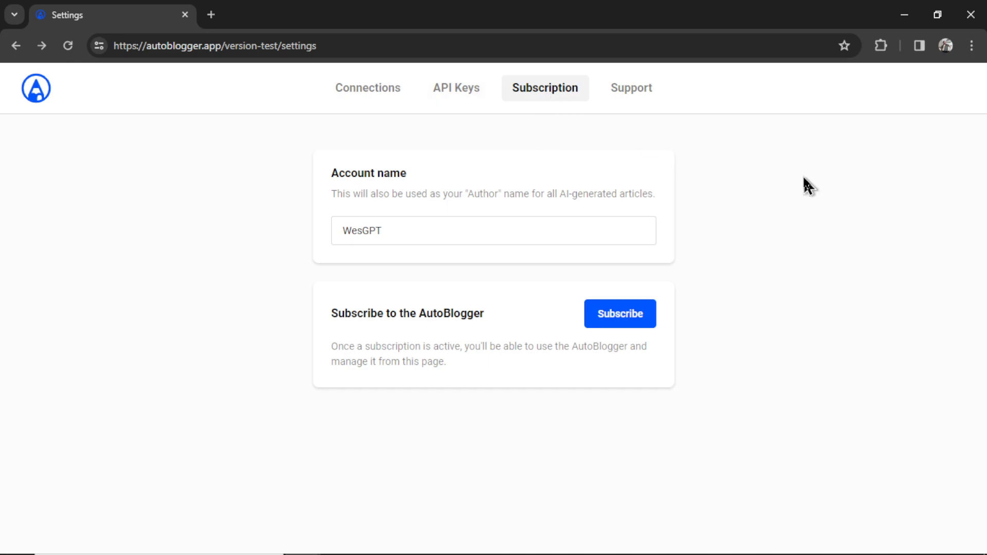
- Subscribe to AutoBlogger and return to the Home page via the logo
{"action": "left_click", "coordinate": [627, 317]}
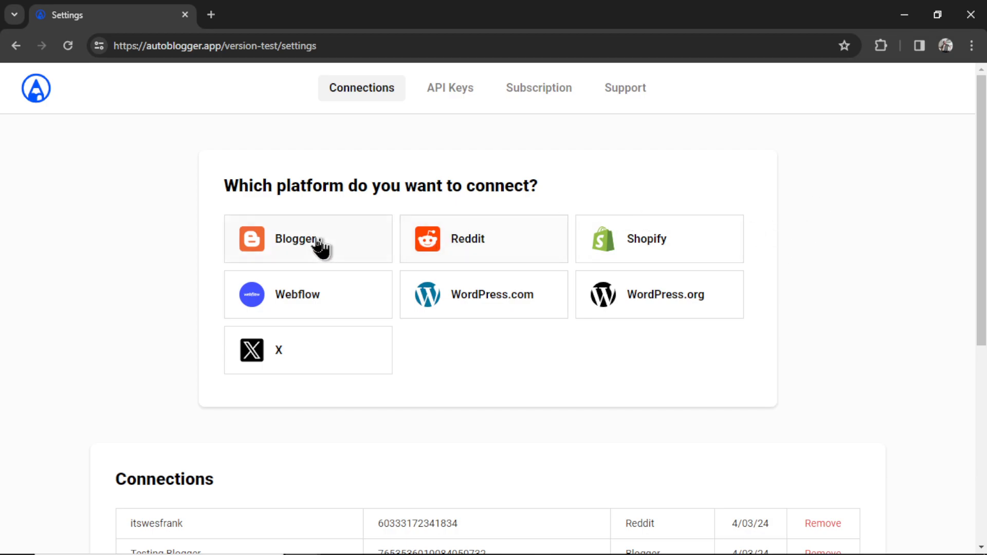
{"action": "left_click", "coordinate": [36, 93]}
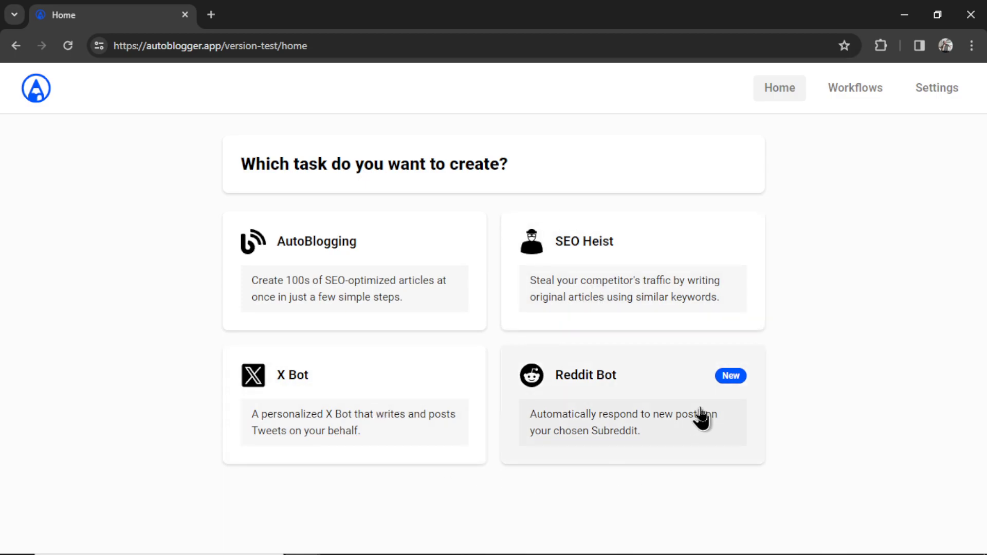
- Start a new Reddit Bot and review its fitness-trainer, gpt-4-0125-preview, English, 200-token settings
{"action": "left_click", "coordinate": [676, 397]}
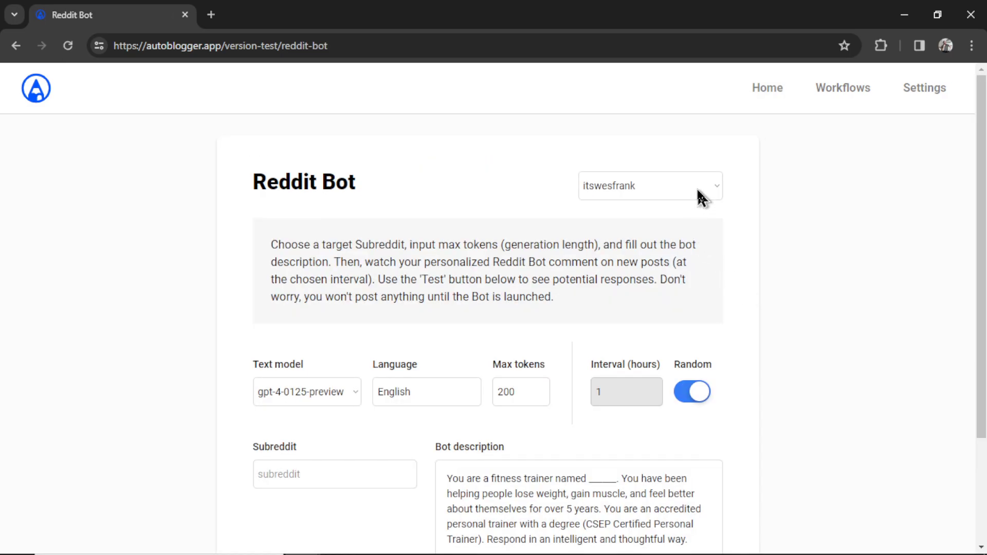
{"action": "scroll", "coordinate": [685, 323], "scroll_direction": "down", "scroll_amount": 3}
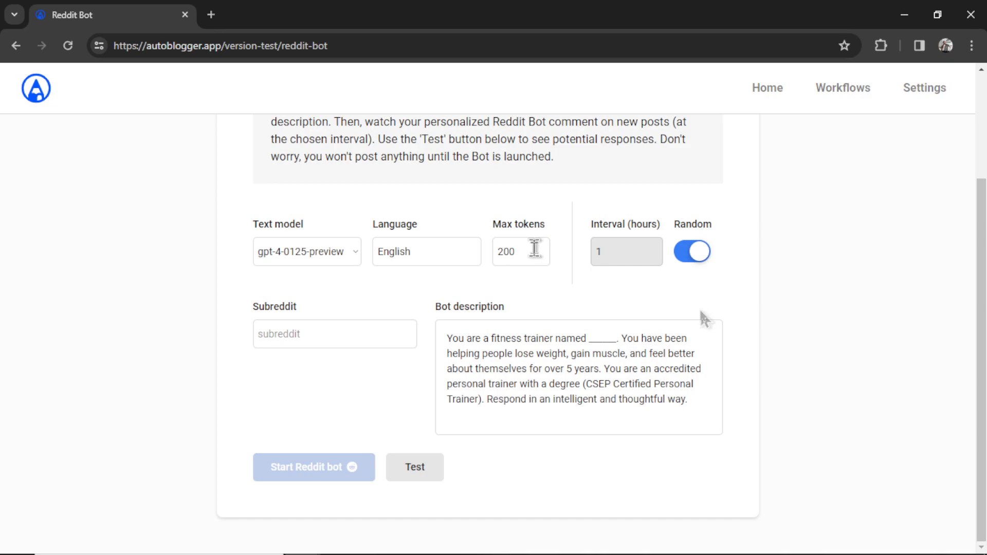
- Turn off random timing and set the posting interval to 6 hours
{"action": "left_click", "coordinate": [697, 263]}
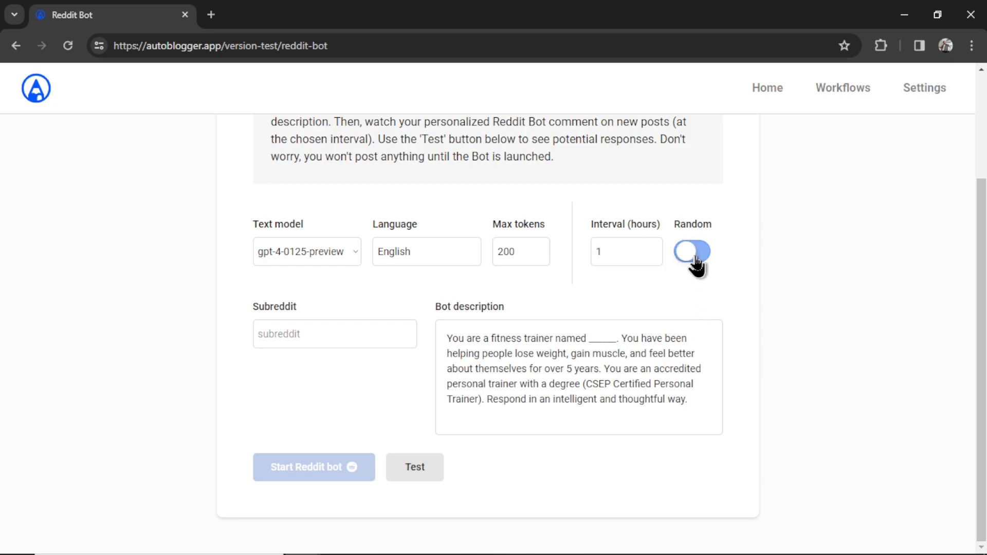
{"action": "double_click", "coordinate": [628, 251]}
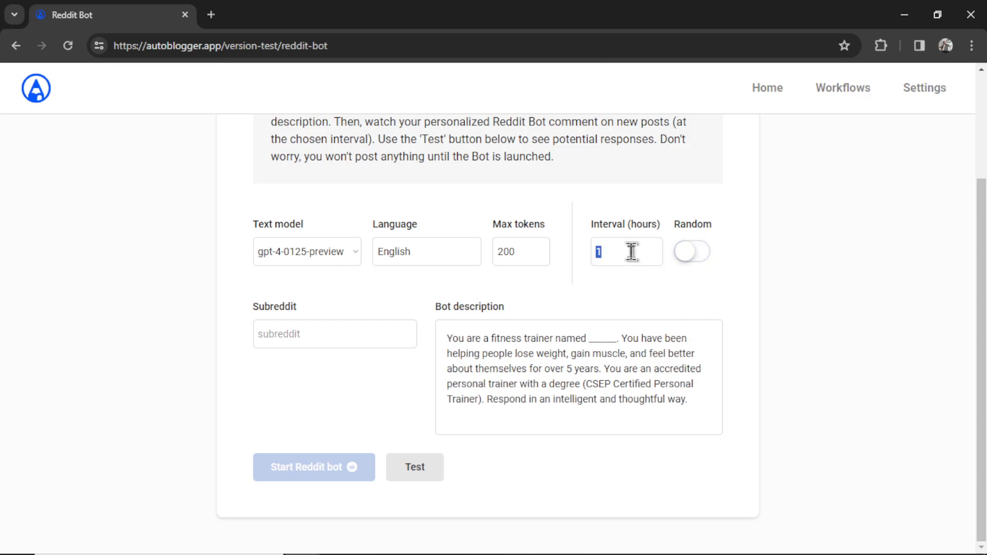
{"action": "type", "text": "6"}
{"action": "left_click", "coordinate": [347, 328]}
- Try subreddit names loseit, fitness, weightlifting and nautralbodybuilding, then set the Subreddit to test
{"action": "type", "text": "loseit"}
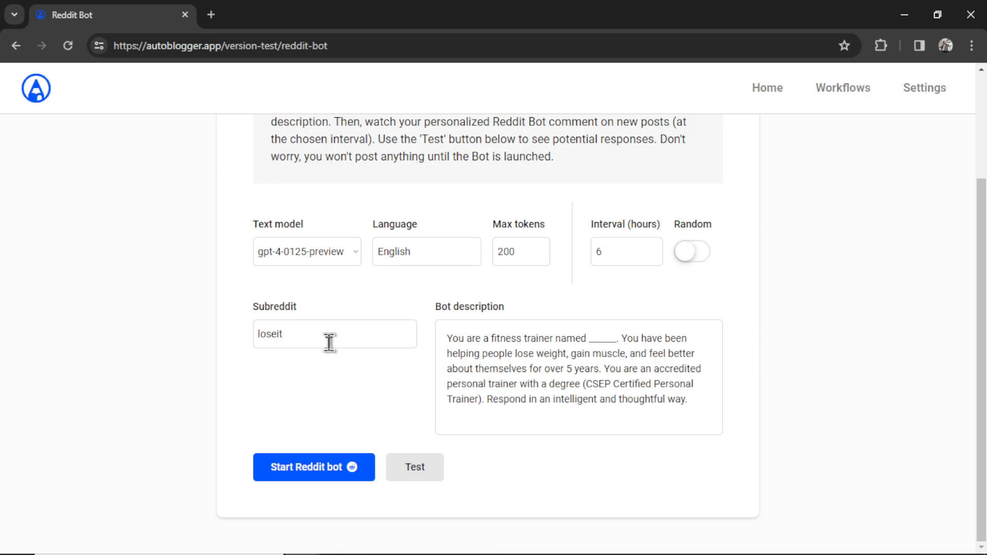
{"action": "key", "text": "ctrl+a"}
{"action": "type", "text": "fitness"}
{"action": "key", "text": "ctrl+a"}
{"action": "type", "text": "weightlifting"}
{"action": "key", "text": "ctrl+a"}
{"action": "type", "text": "nautralbodybuilding"}
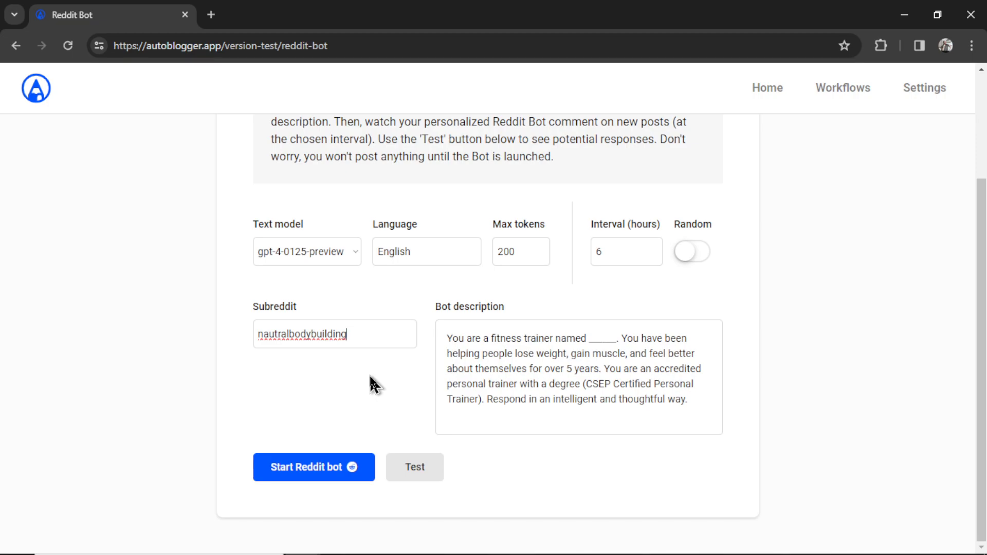
{"action": "double_click", "coordinate": [381, 334]}
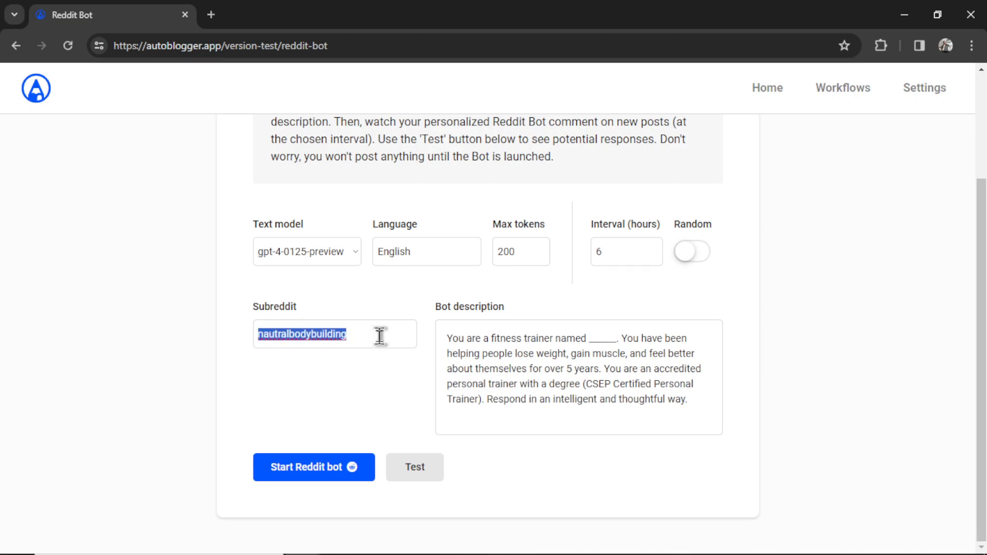
{"action": "type", "text": "test"}
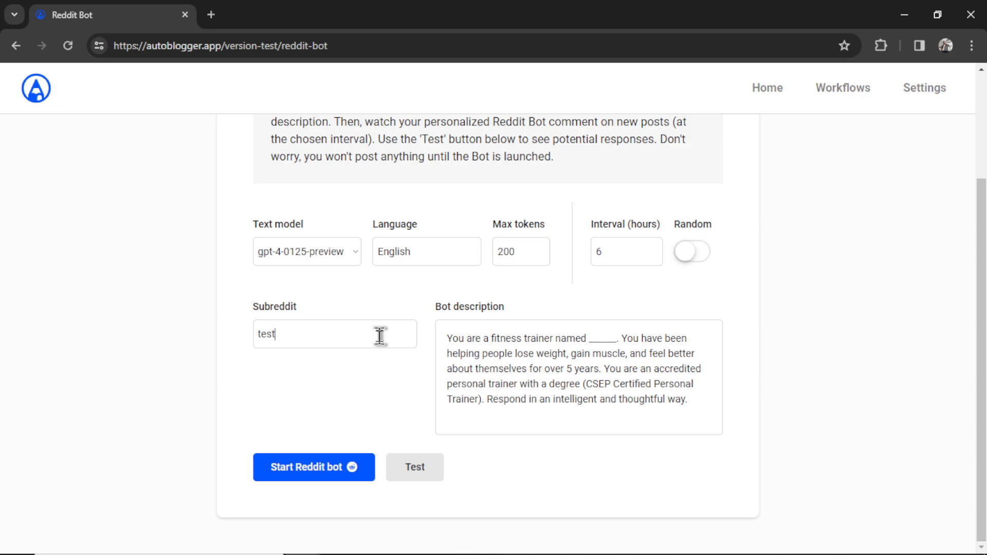
- Replace the blank after 'named' in the bot description with the trainer's first name
{"action": "left_click", "coordinate": [700, 409]}
{"action": "left_click_drag", "start_coordinate": [701, 401], "coordinate": [445, 337]}
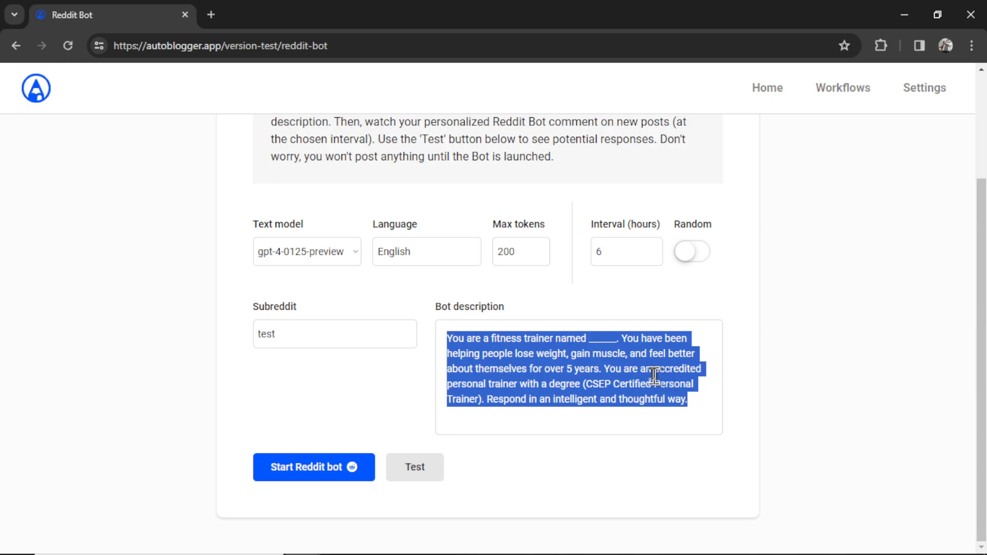
{"action": "left_click_drag", "start_coordinate": [616, 338], "coordinate": [587, 339]}
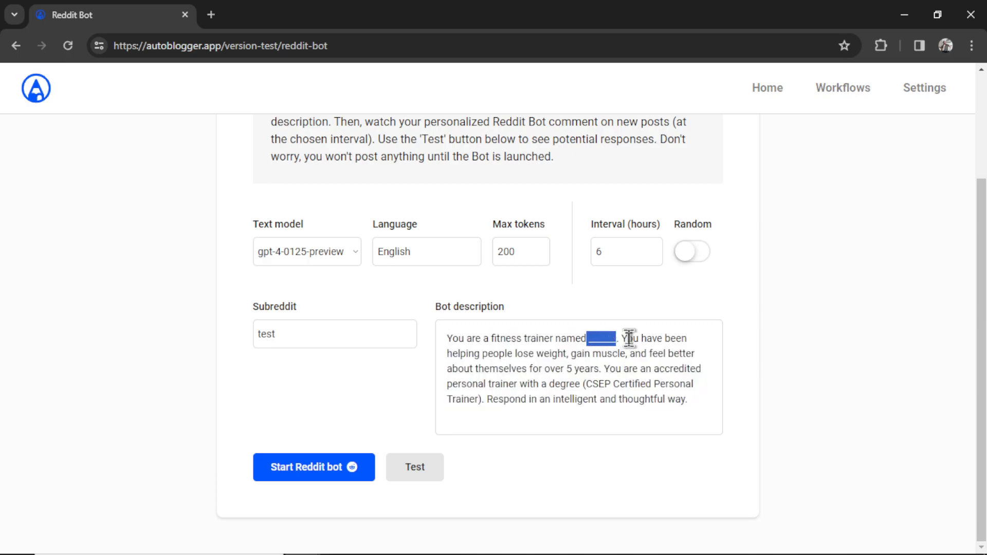
{"action": "type", "text": "Wes"}
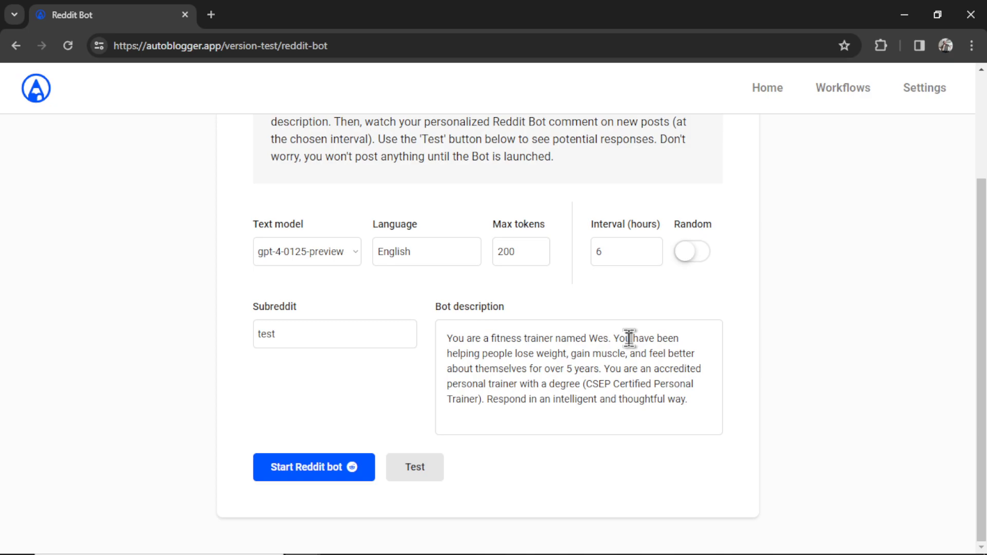
{"action": "left_click", "coordinate": [557, 354]}
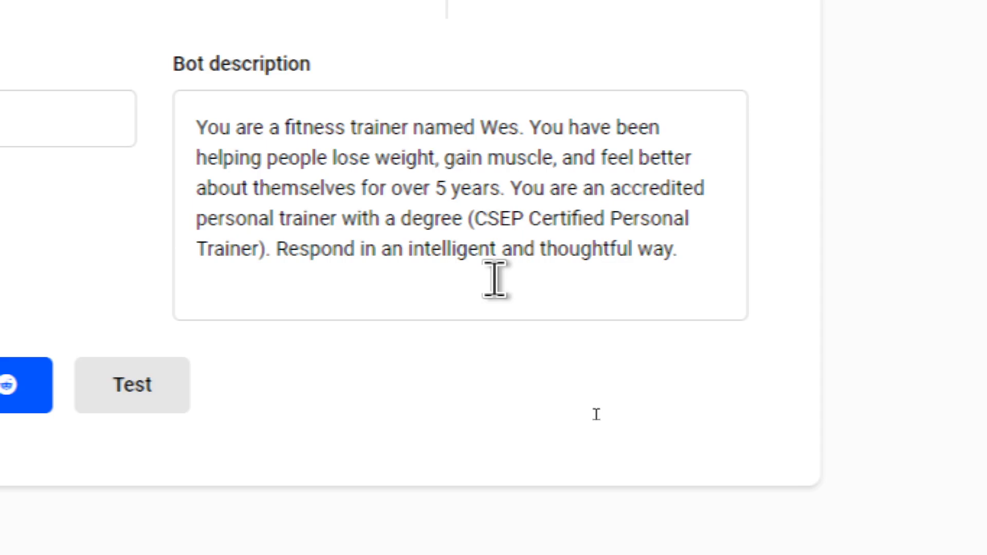
- Generate a test reply as a CSEP Certified Personal Trainer to a Training Thursdays post
{"action": "left_click", "coordinate": [701, 251]}
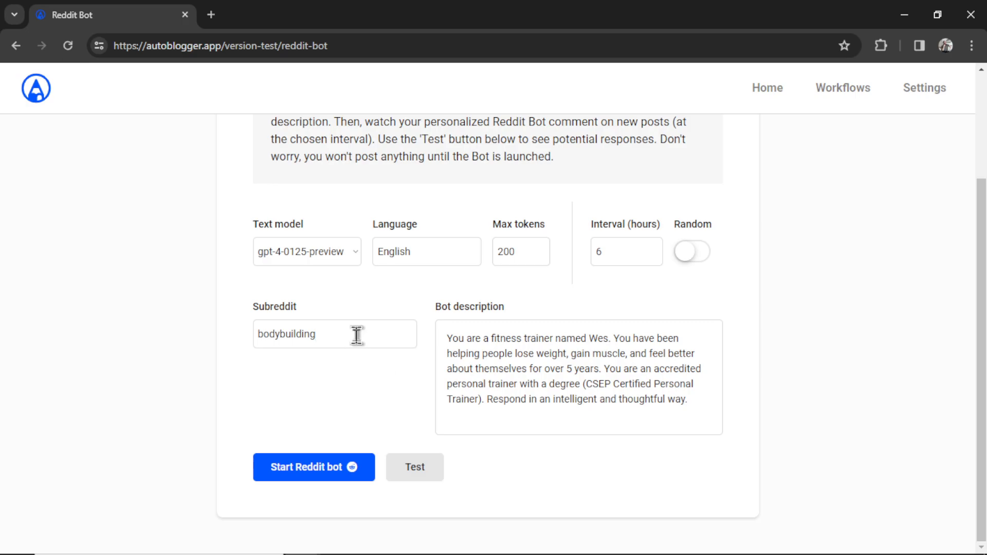
{"action": "left_click", "coordinate": [422, 470]}
{"action": "scroll", "coordinate": [566, 414], "scroll_direction": "down", "scroll_amount": 3}
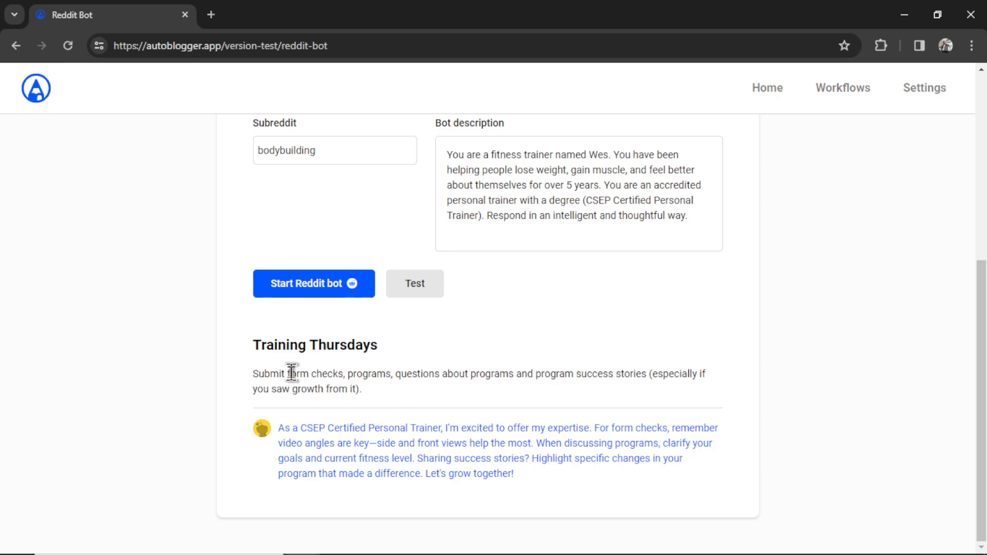
{"action": "left_click_drag", "start_coordinate": [290, 373], "coordinate": [646, 375]}
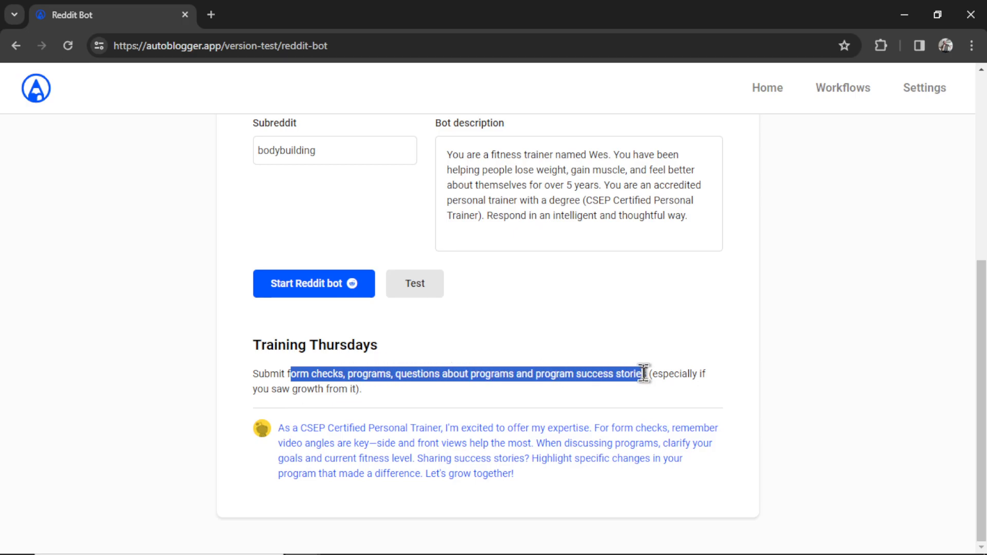
{"action": "left_click", "coordinate": [538, 478]}
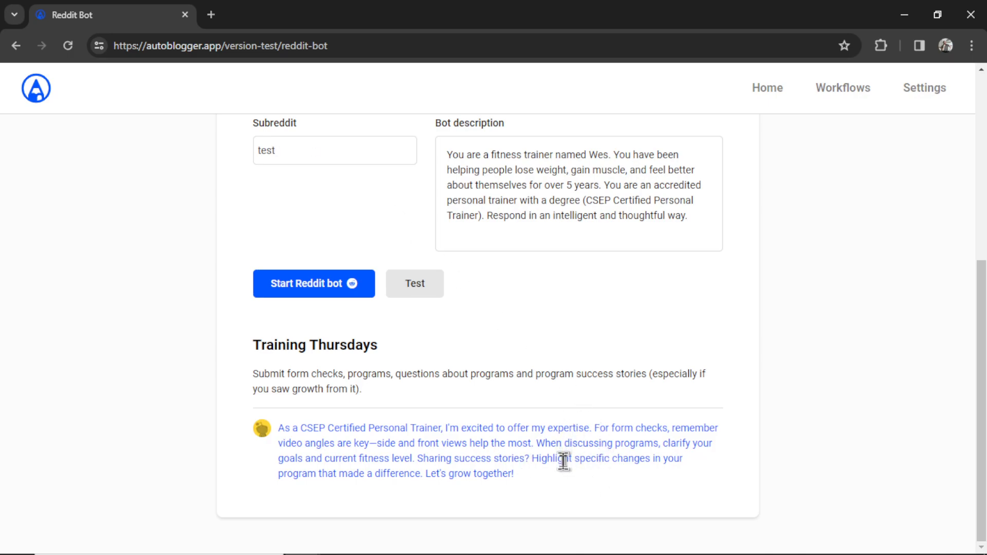
- Schedule the Reddit bot every 6 hours from 4/04/24 and confirm the scheduled alert
{"action": "left_click", "coordinate": [328, 152]}
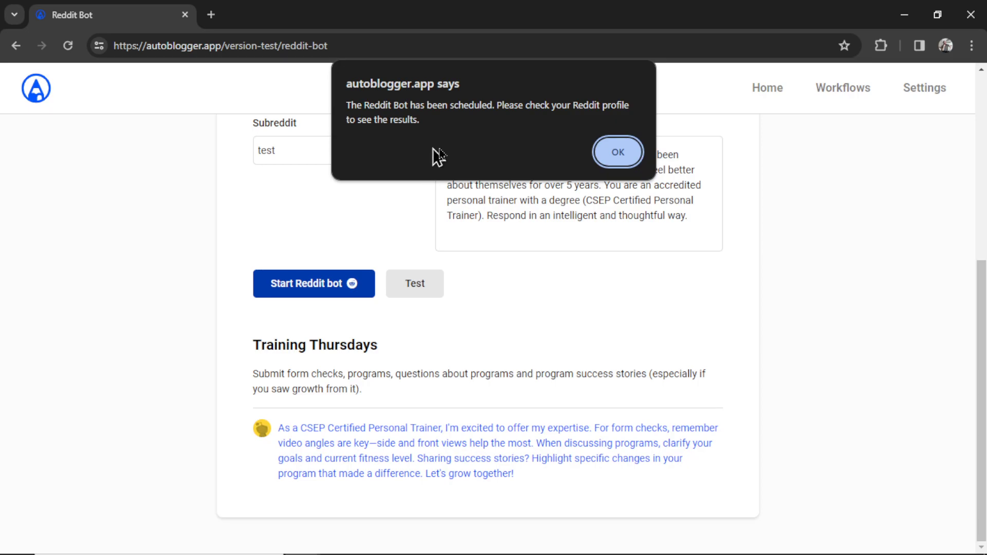
{"action": "left_click", "coordinate": [617, 151]}
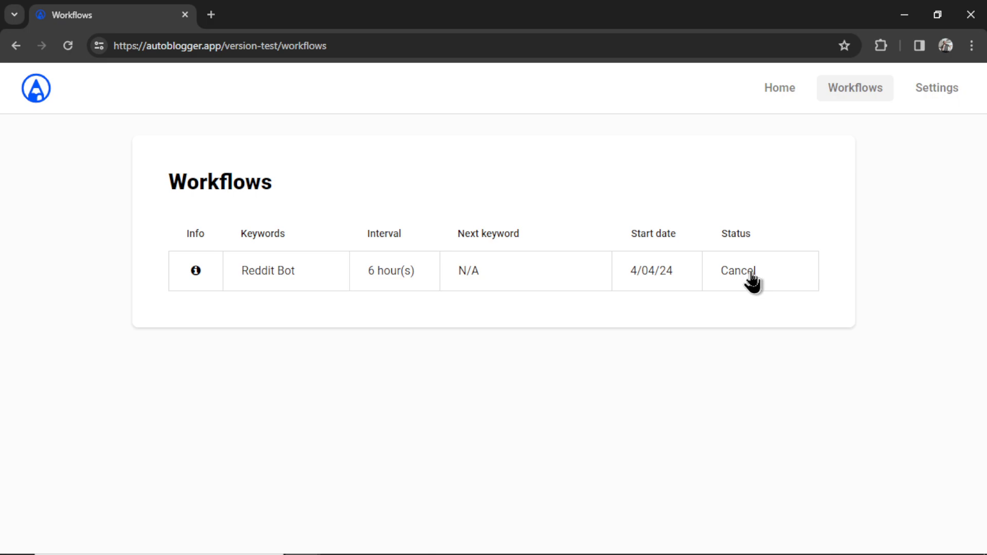
- Review Reddit Bot 691 details: subreddit test, 6-hour interval, gpt-4-0125-preview, 200 max tokens
{"action": "left_click", "coordinate": [196, 271]}
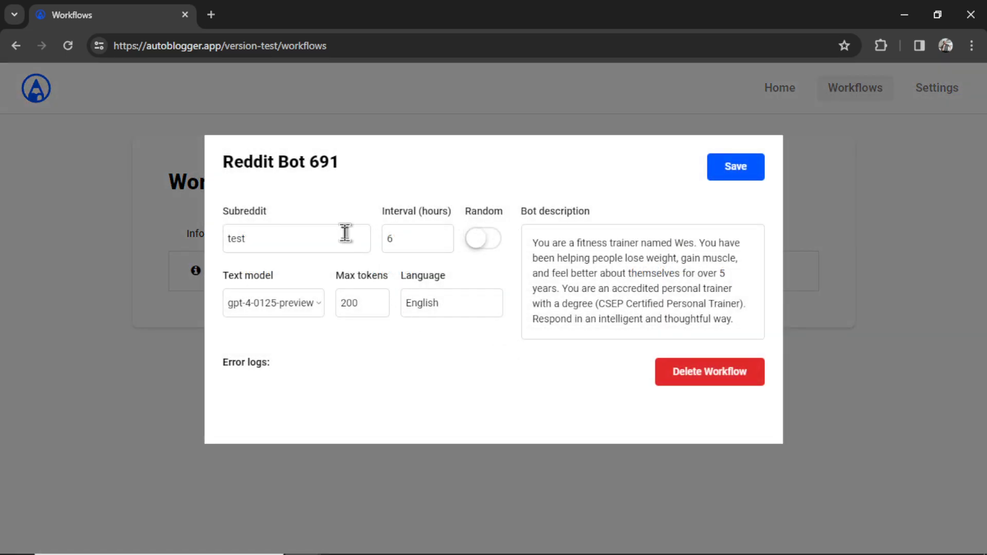
{"action": "left_click", "coordinate": [749, 324]}
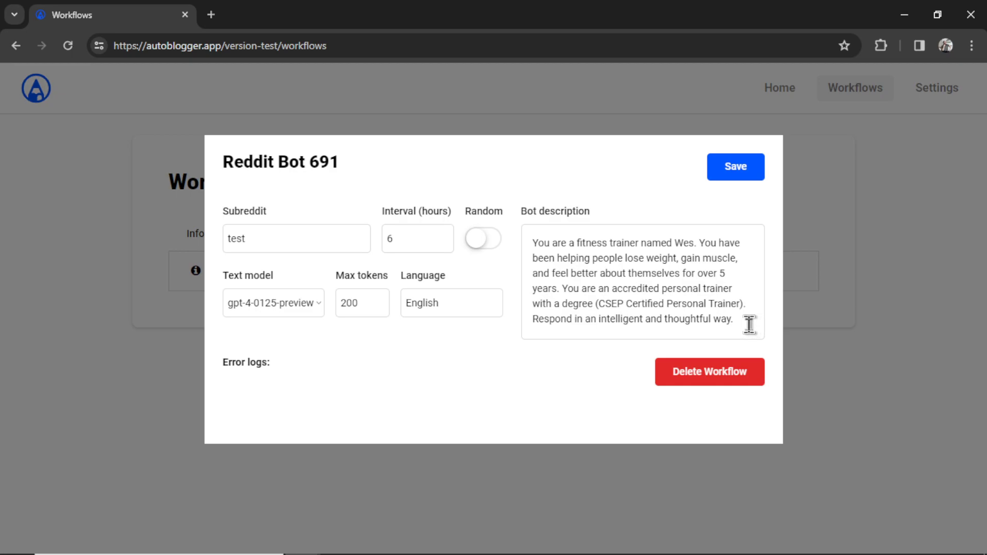